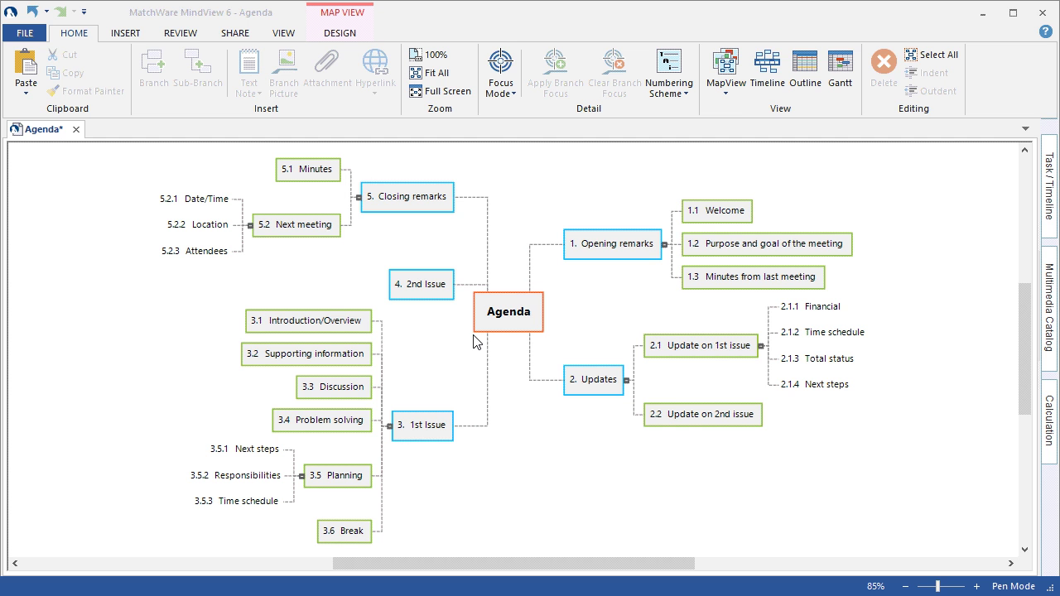
Preview the Agenda map in top-down and then left/right layouts
left_click(283, 34)
left_click(39, 89)
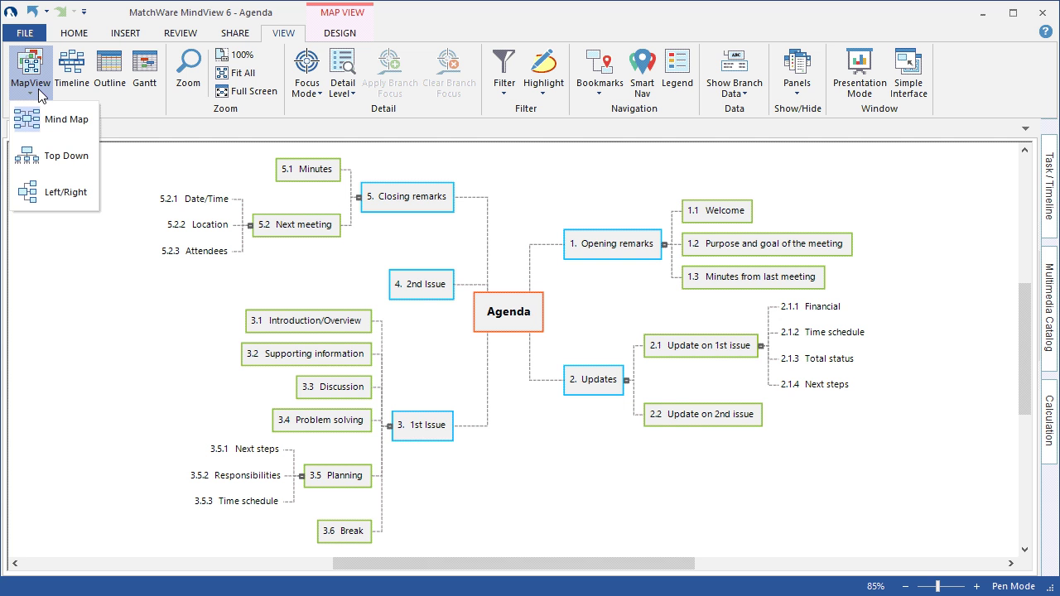
left_click(53, 162)
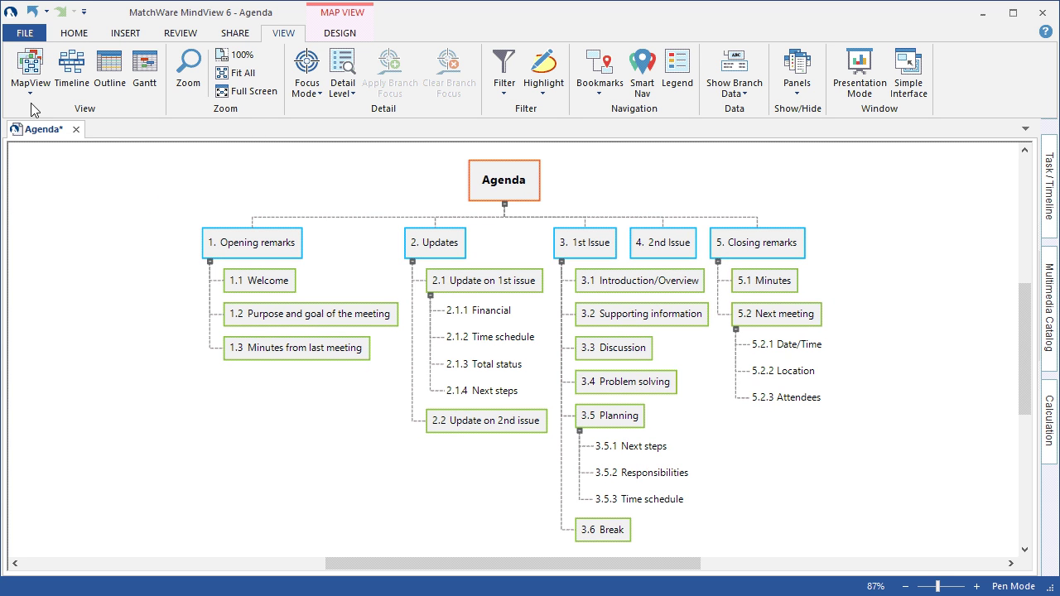
left_click(33, 87)
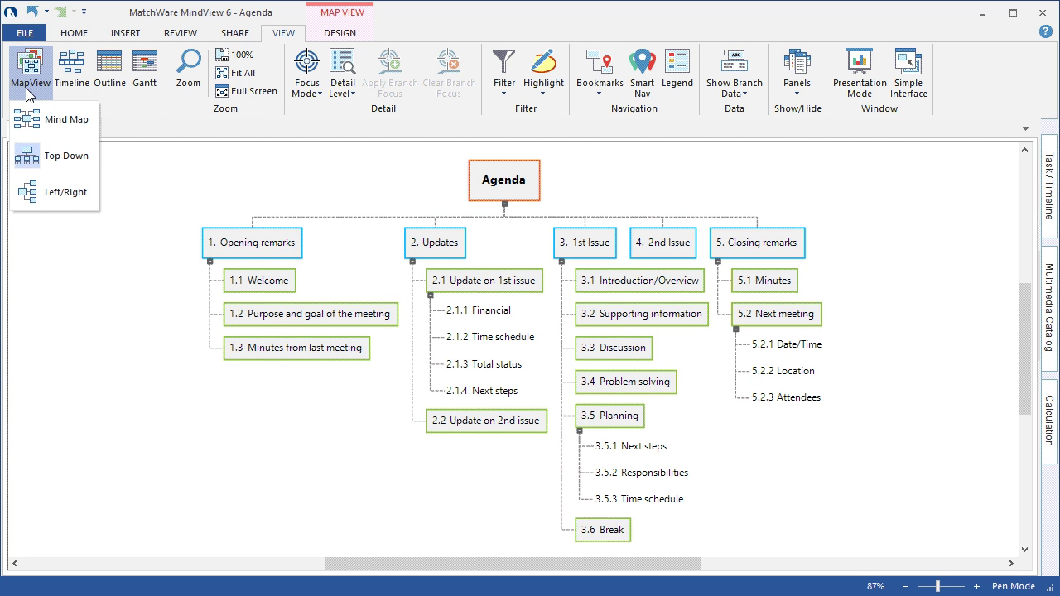
left_click(57, 194)
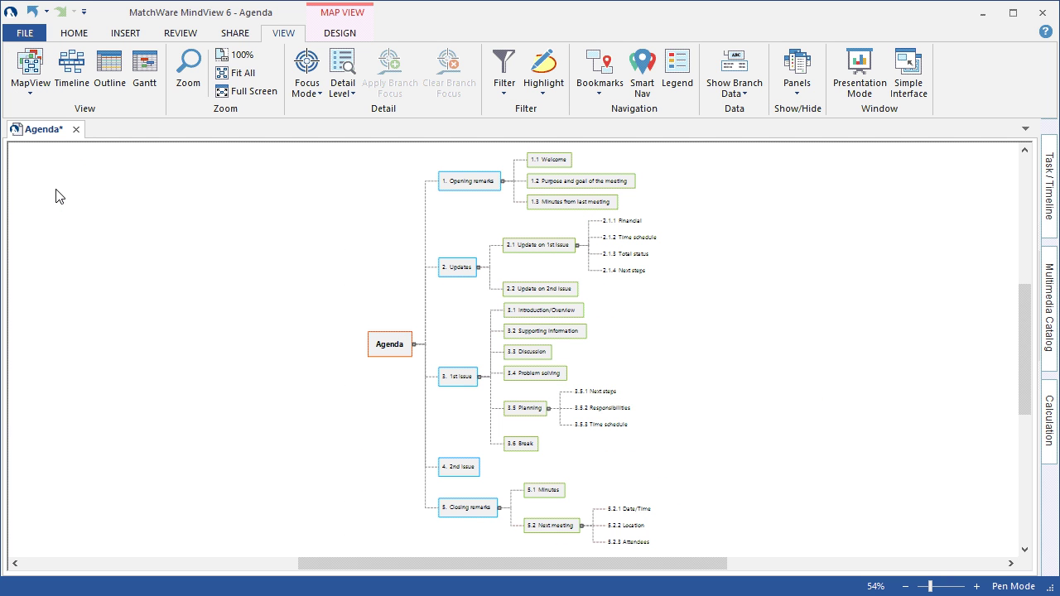
Switch to the outline view, then return the map to mind map layout
left_click(112, 88)
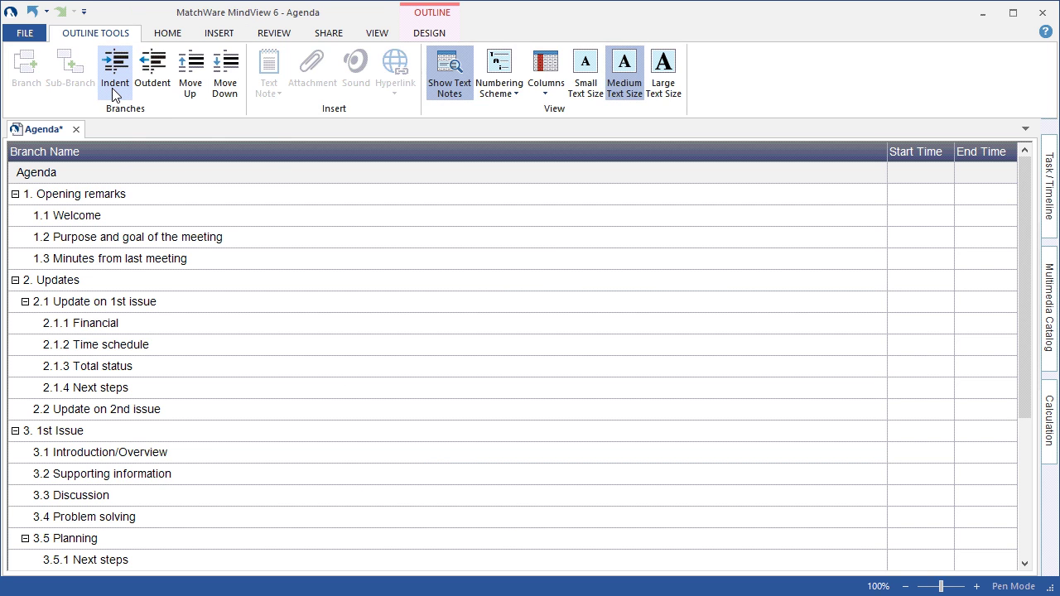
left_click(375, 33)
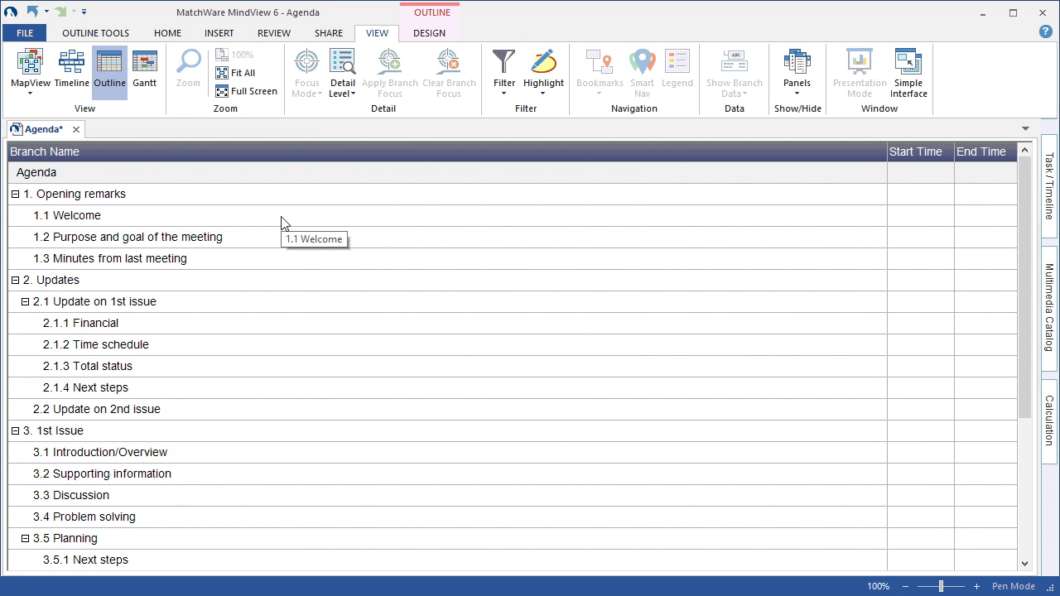
left_click(29, 89)
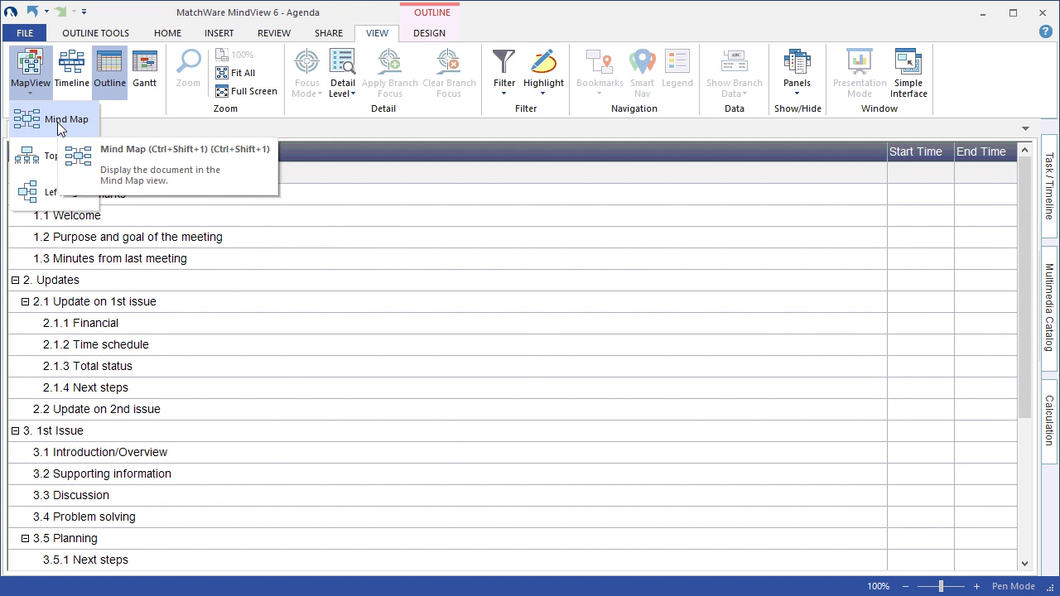
left_click(55, 119)
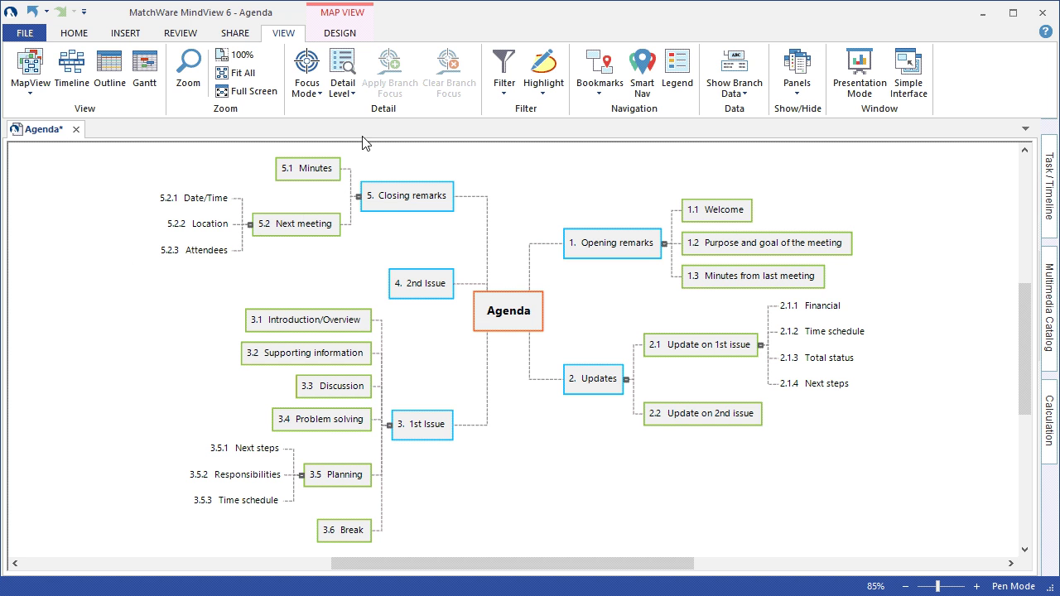
Try the olive style, then apply the blue-outlined style with a navy root
left_click(352, 40)
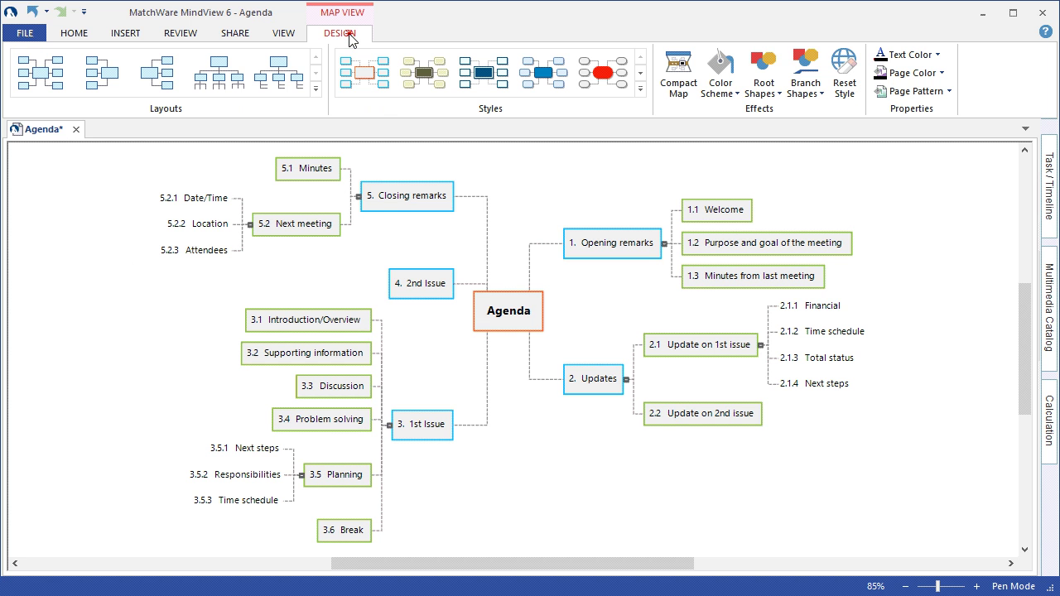
left_click(425, 75)
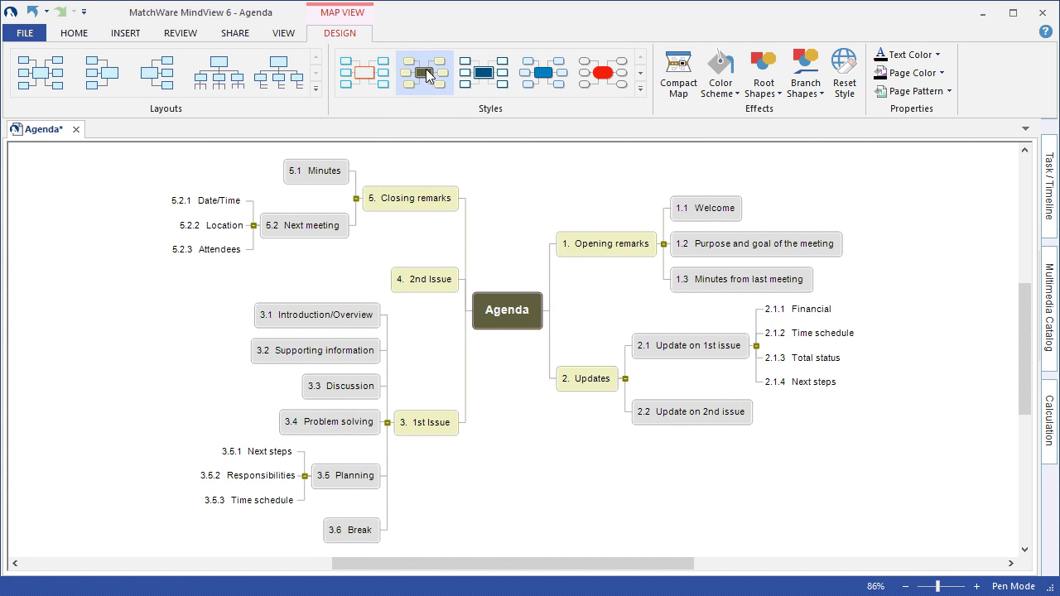
left_click(482, 73)
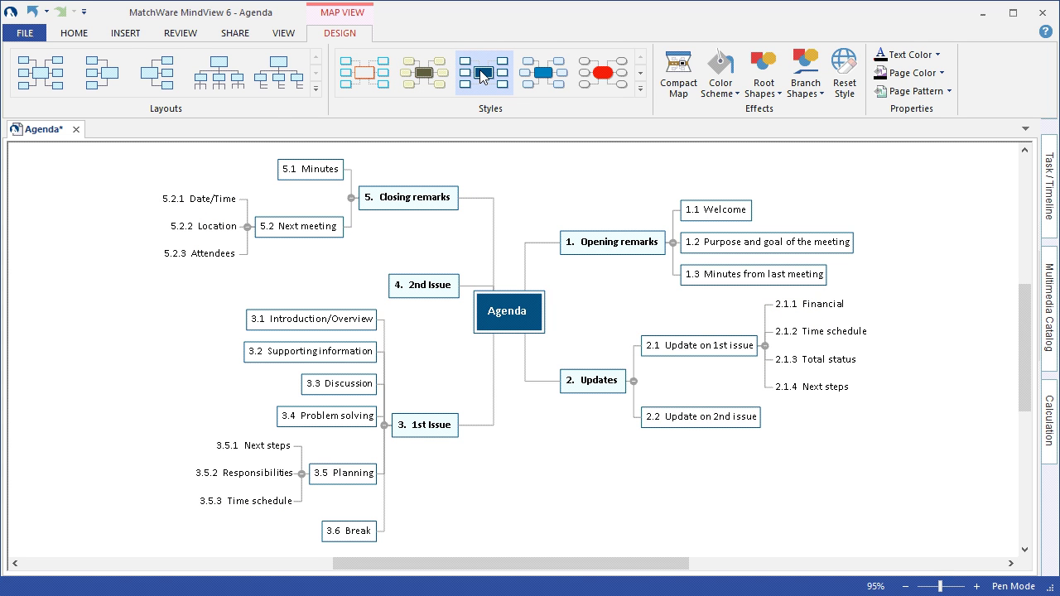
left_click(640, 89)
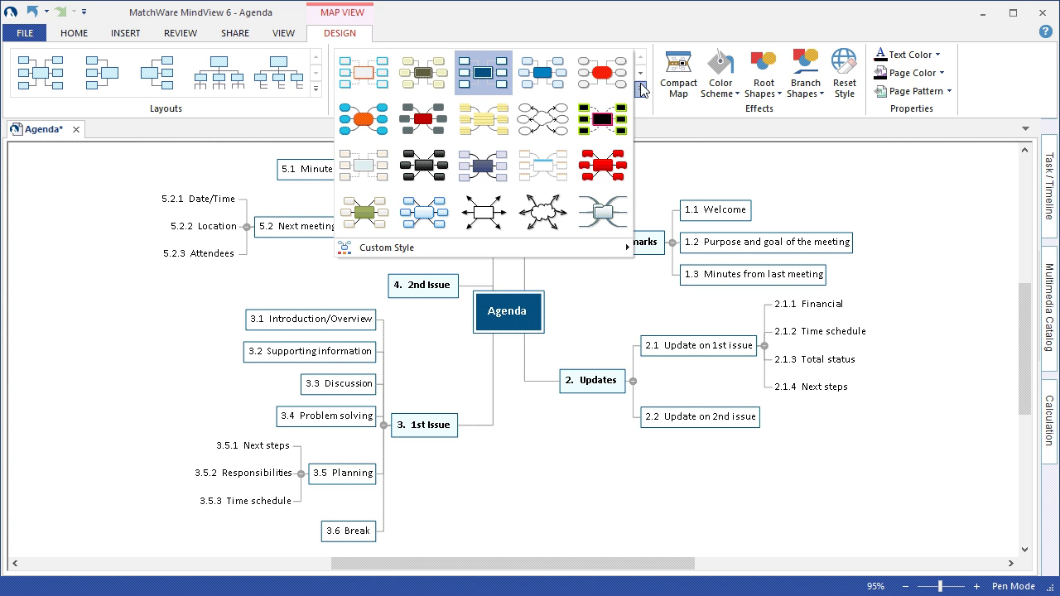
left_click(881, 182)
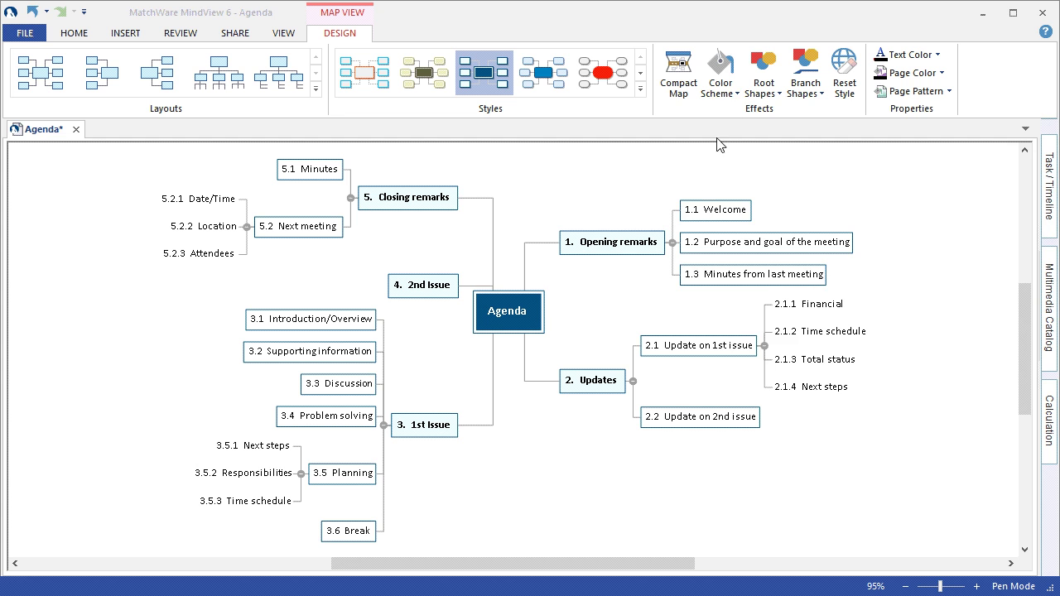
Apply the red colour scheme, a folder-shaped Agenda root and hexagonal branch shapes
left_click(720, 87)
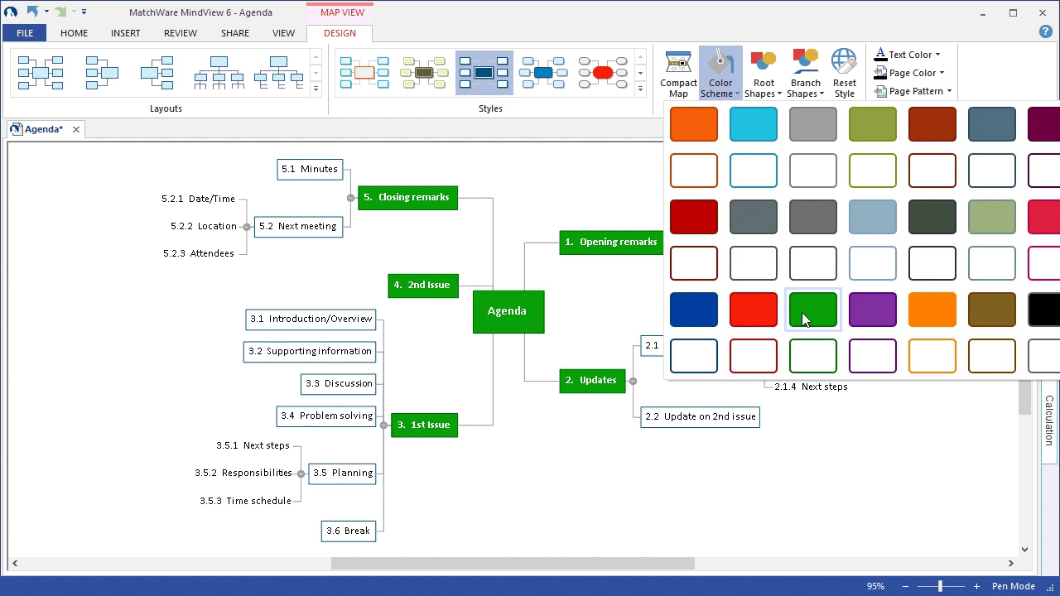
left_click(753, 312)
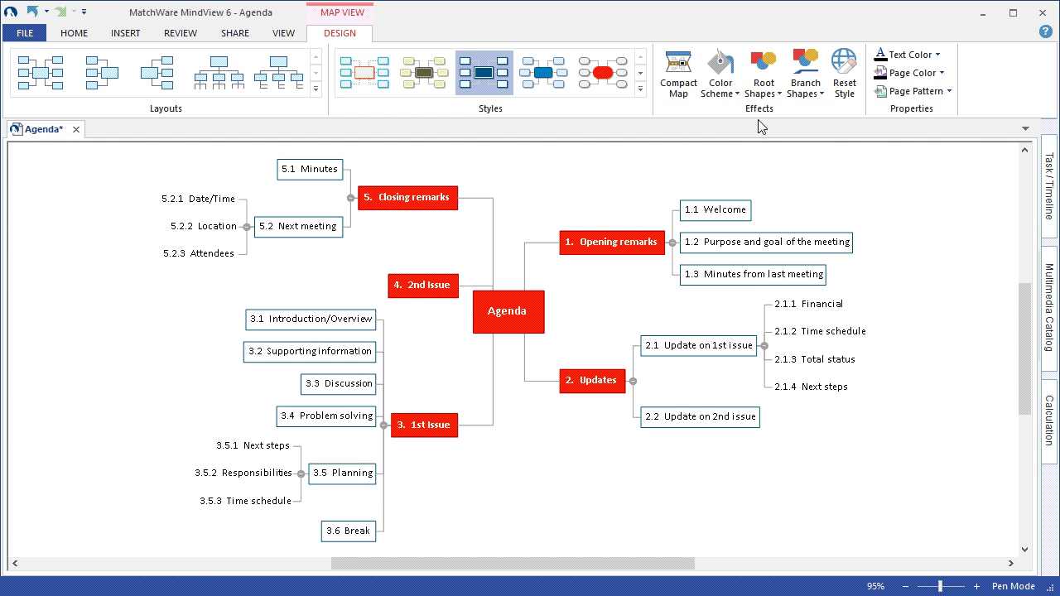
left_click(757, 93)
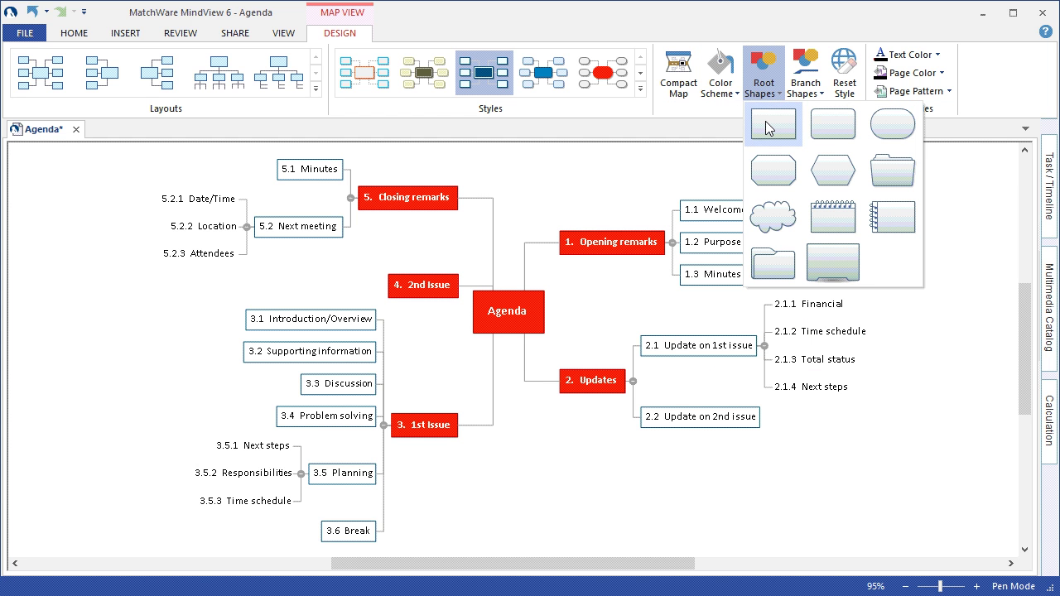
left_click(892, 170)
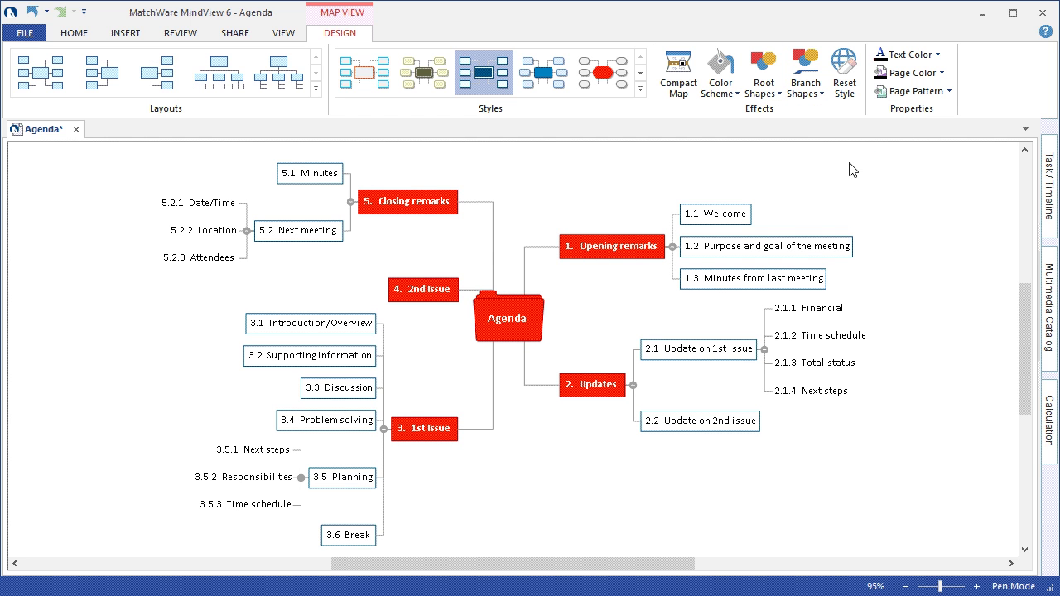
left_click(804, 91)
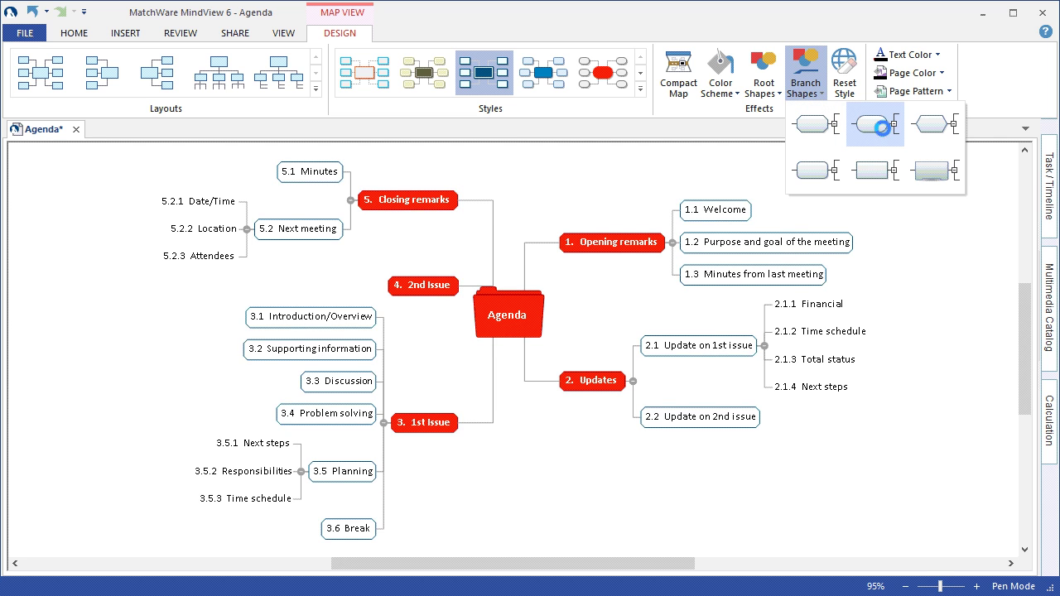
left_click(929, 126)
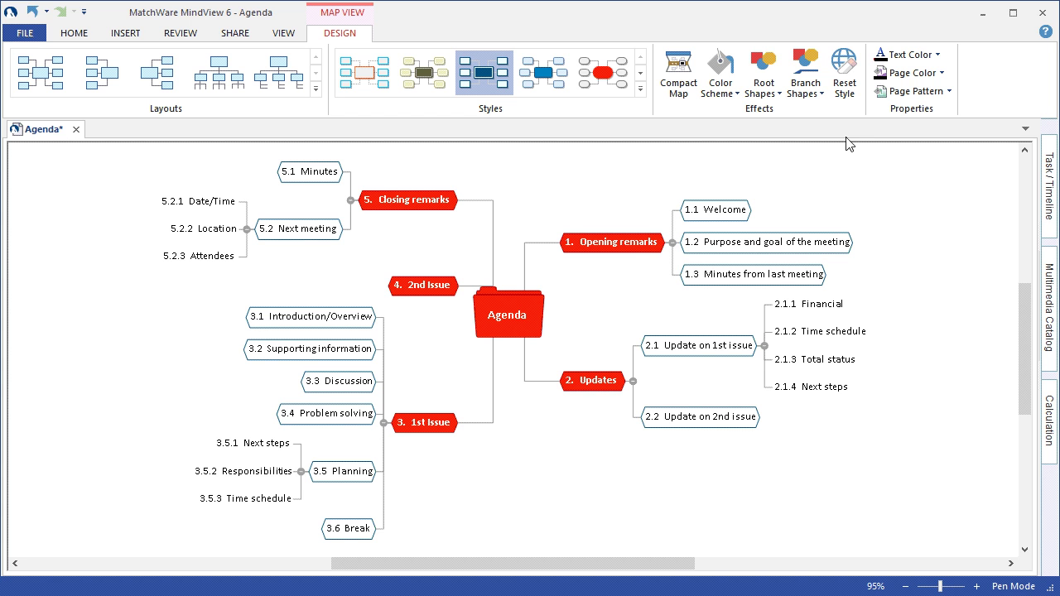
Reset the style, briefly try a light-blue page background, then reset the map again
left_click(845, 83)
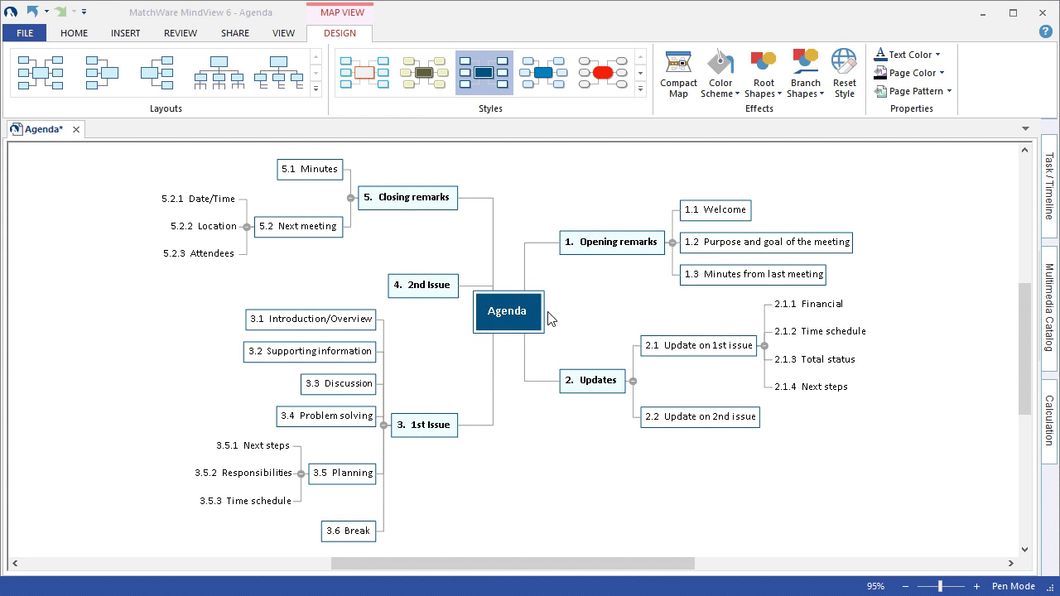
left_click(940, 55)
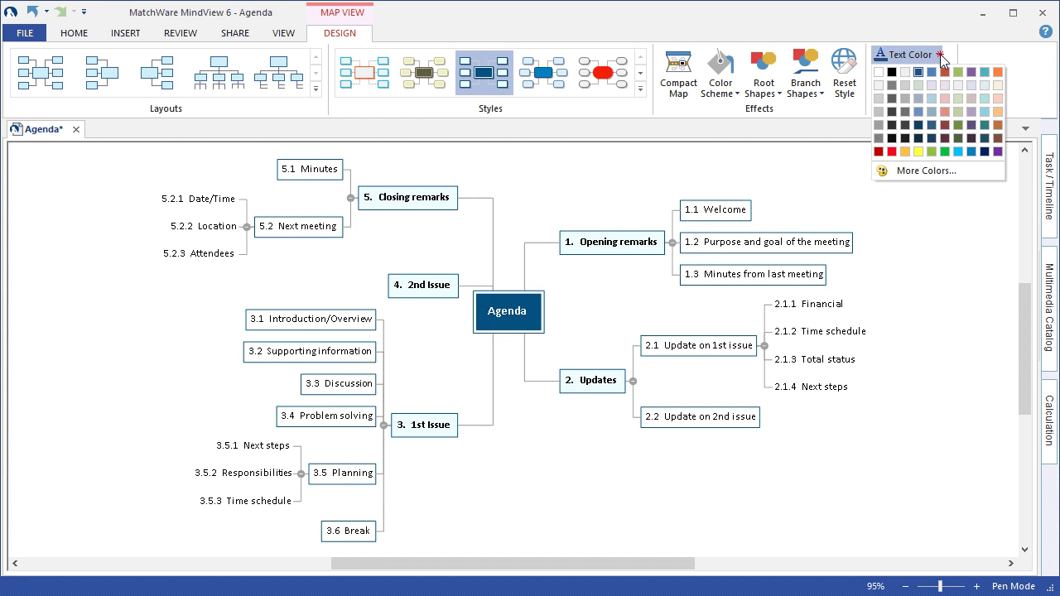
left_click(991, 53)
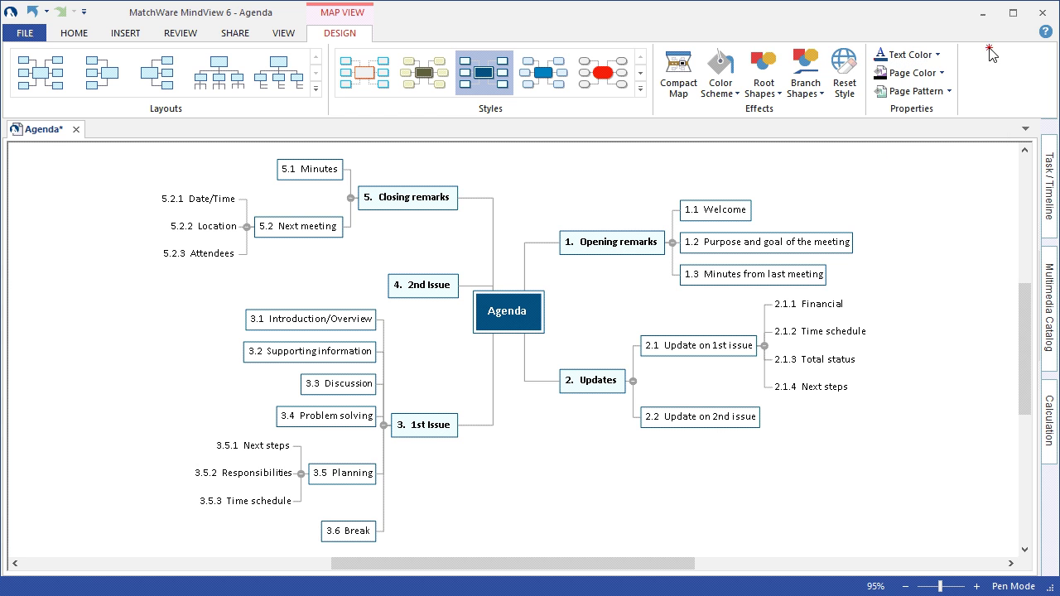
left_click(943, 74)
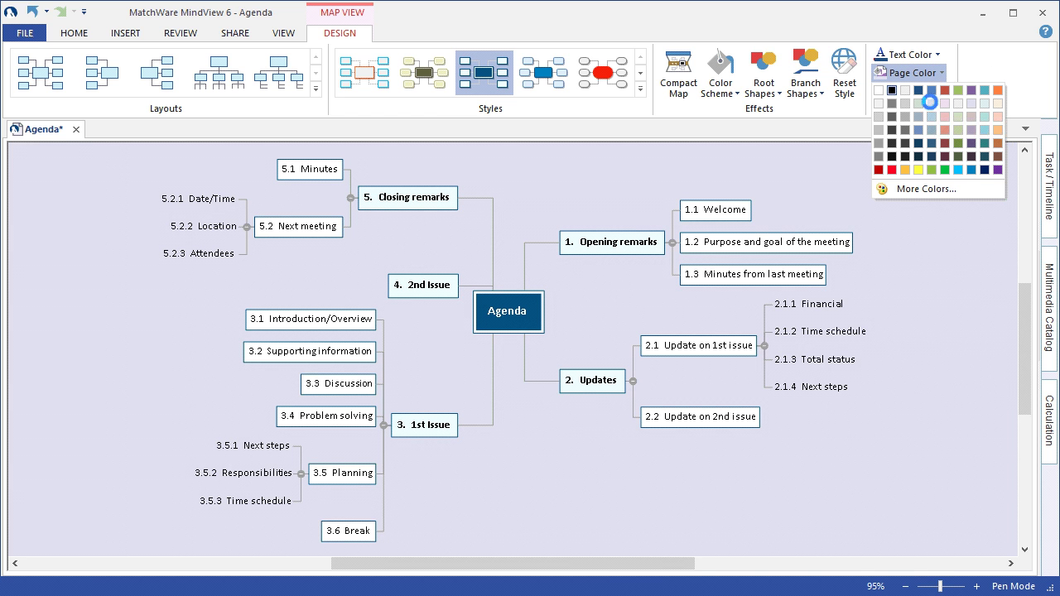
left_click(932, 103)
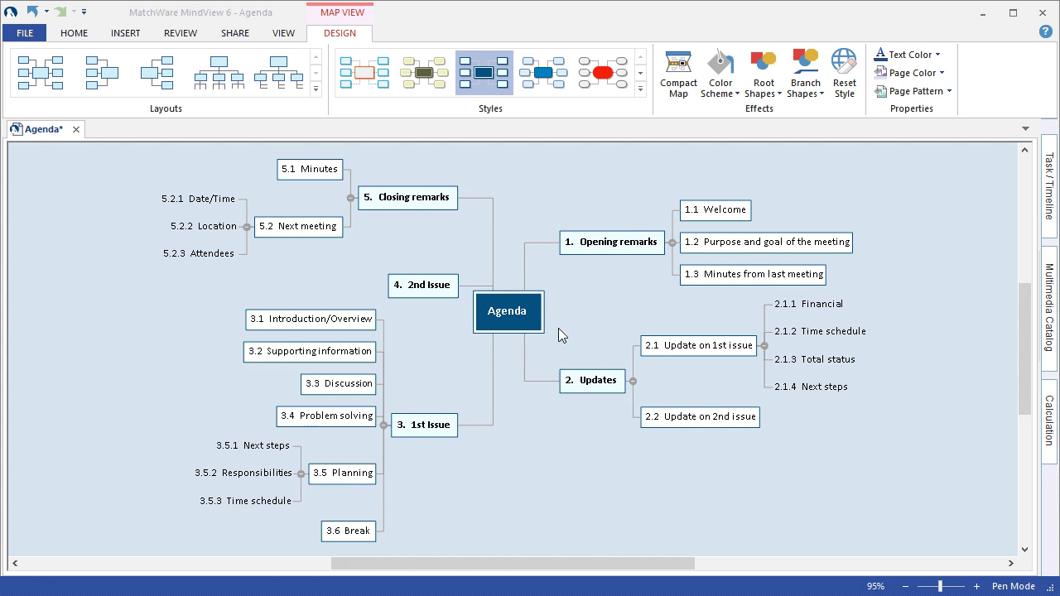
left_click(953, 92)
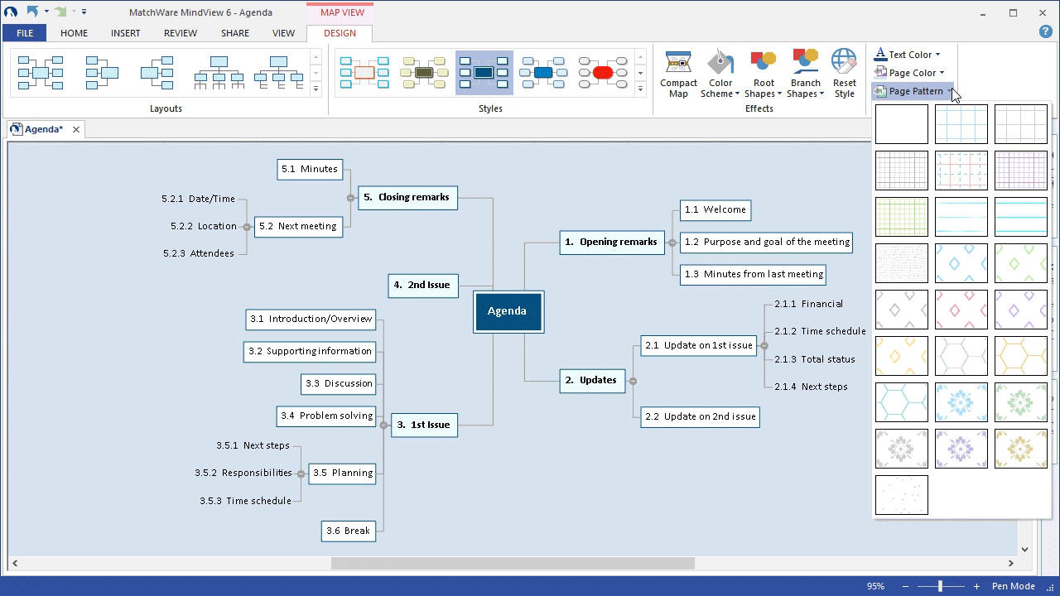
left_click(1009, 82)
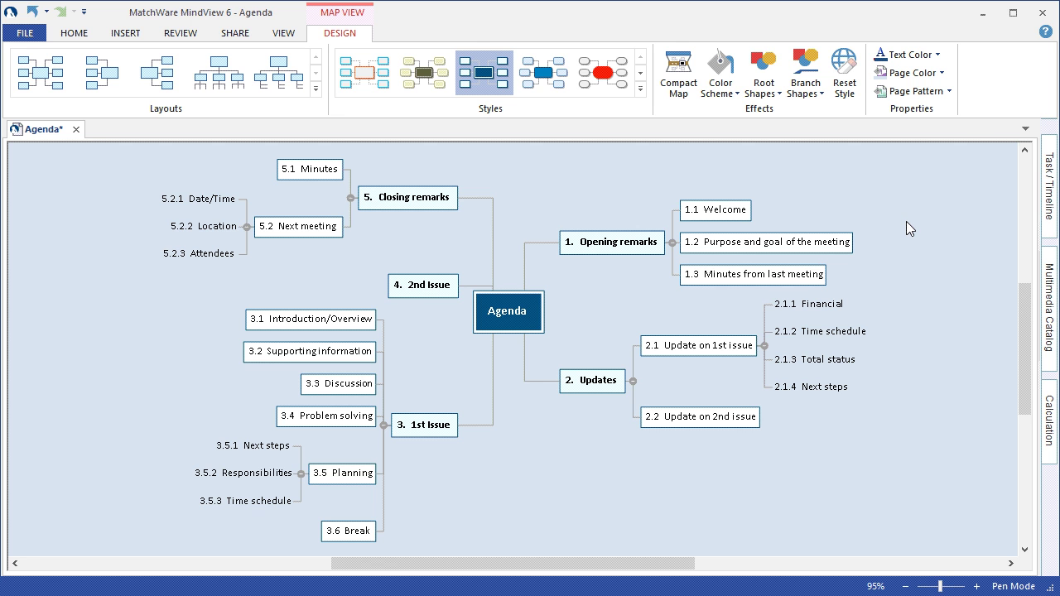
left_click(849, 95)
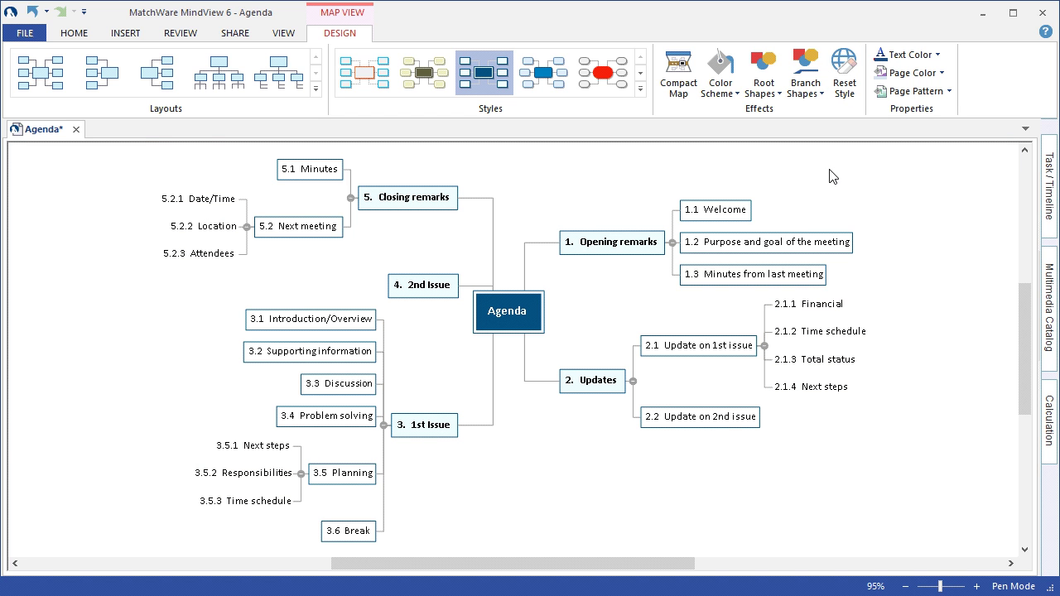
Fill the Opening remarks main branch with orange
left_click(629, 250)
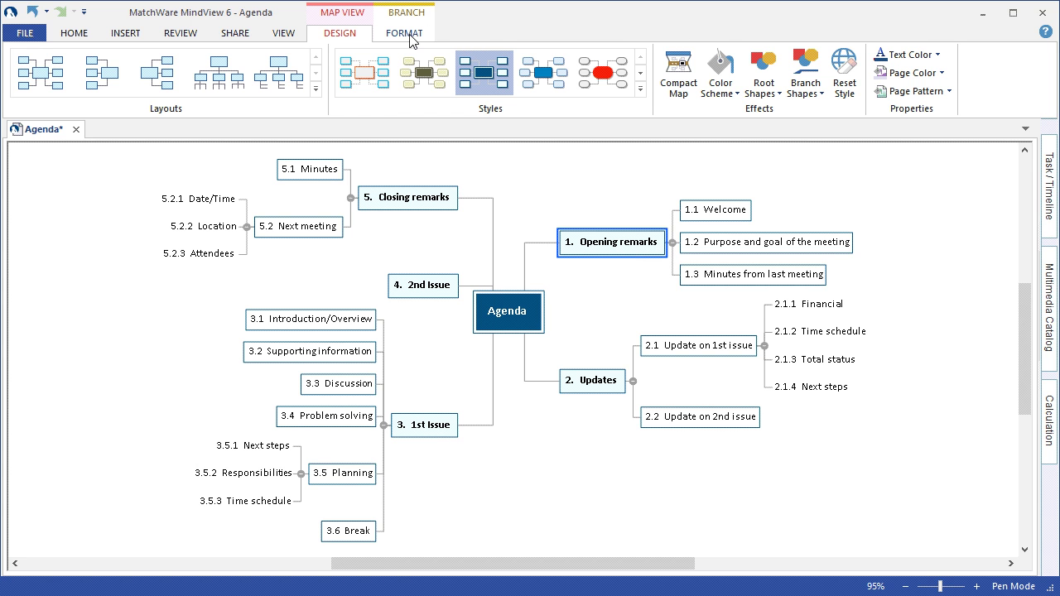
left_click(592, 184)
left_click(605, 248)
left_click(420, 35)
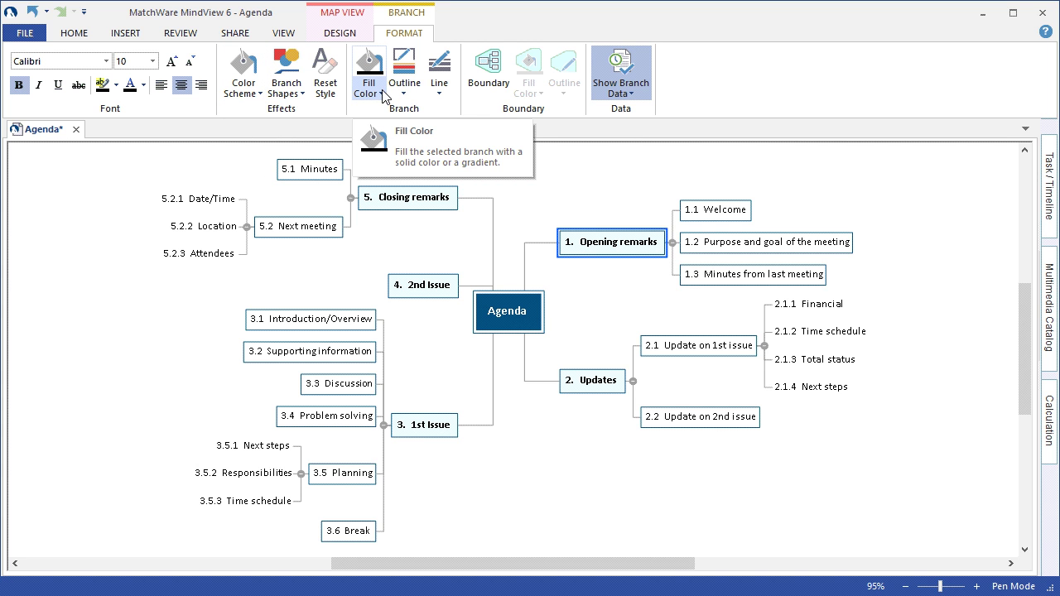
left_click(241, 90)
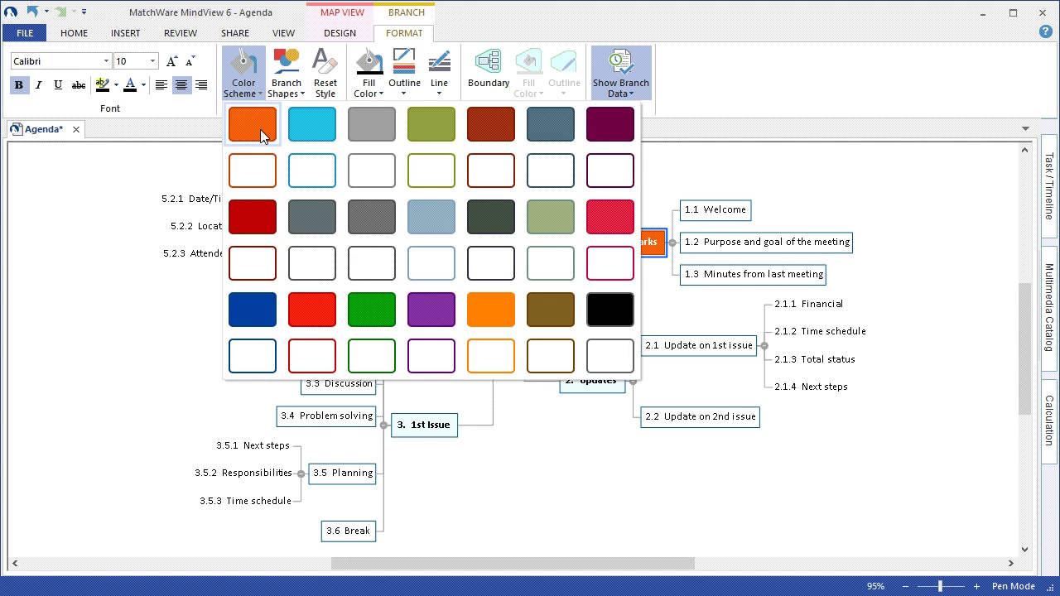
left_click(260, 130)
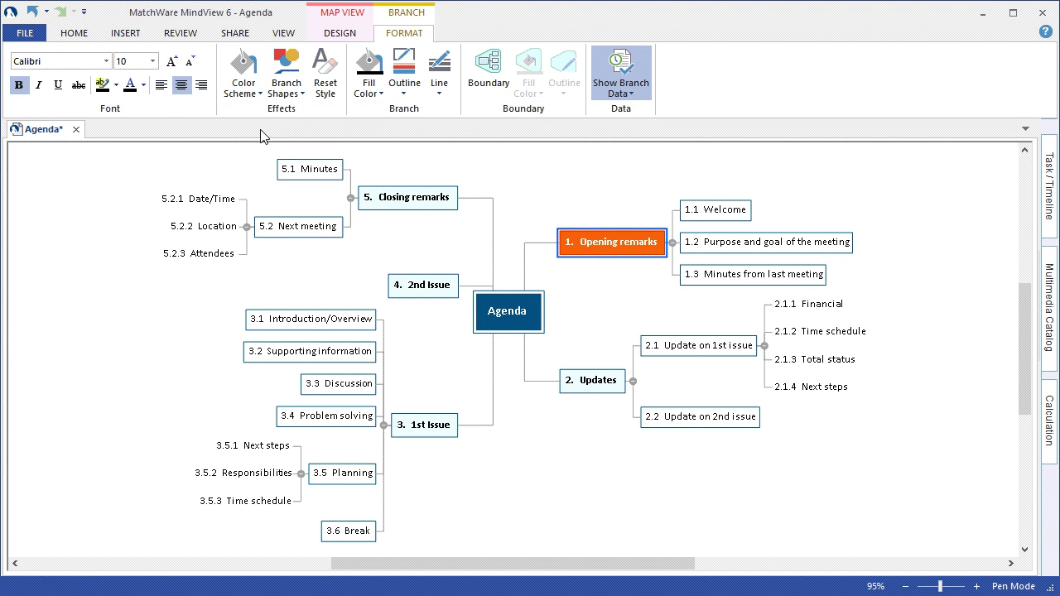
Fill the Updates, 1st Issue and 2nd Issue branches with orange
left_click(586, 390)
left_click(239, 89)
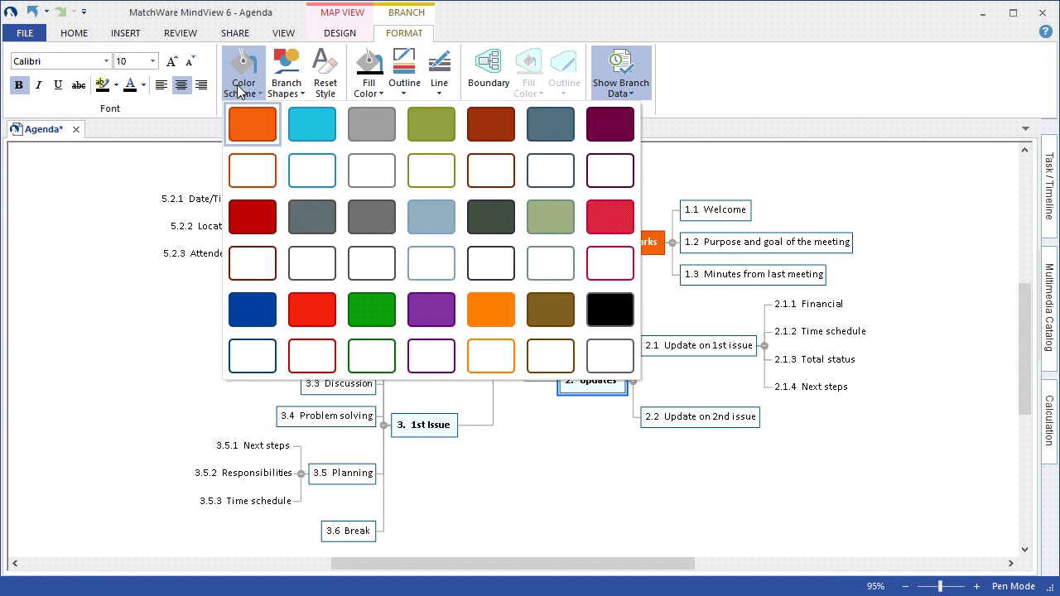
left_click(252, 131)
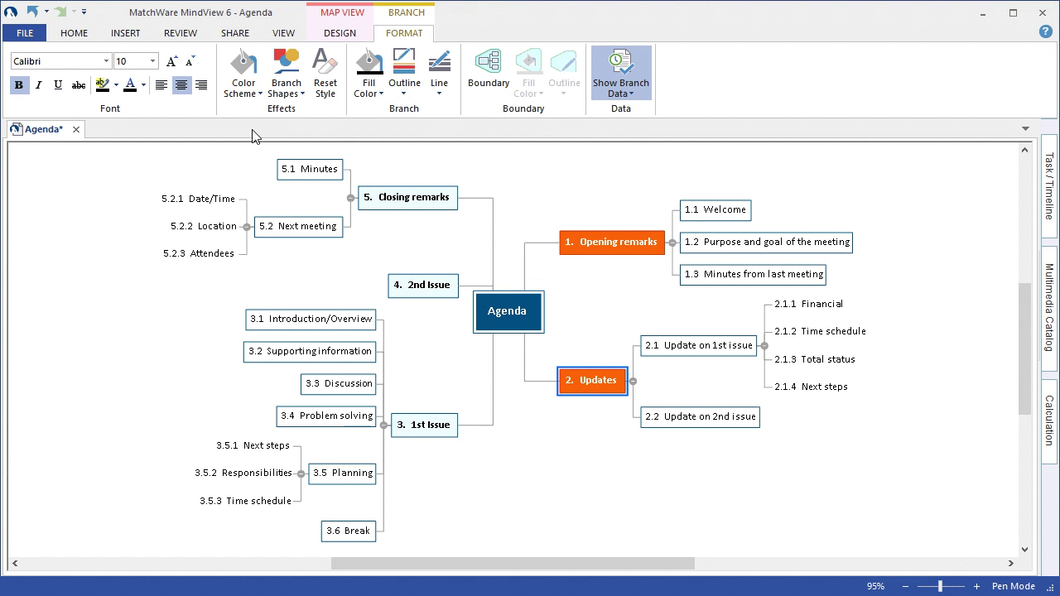
left_click(427, 431)
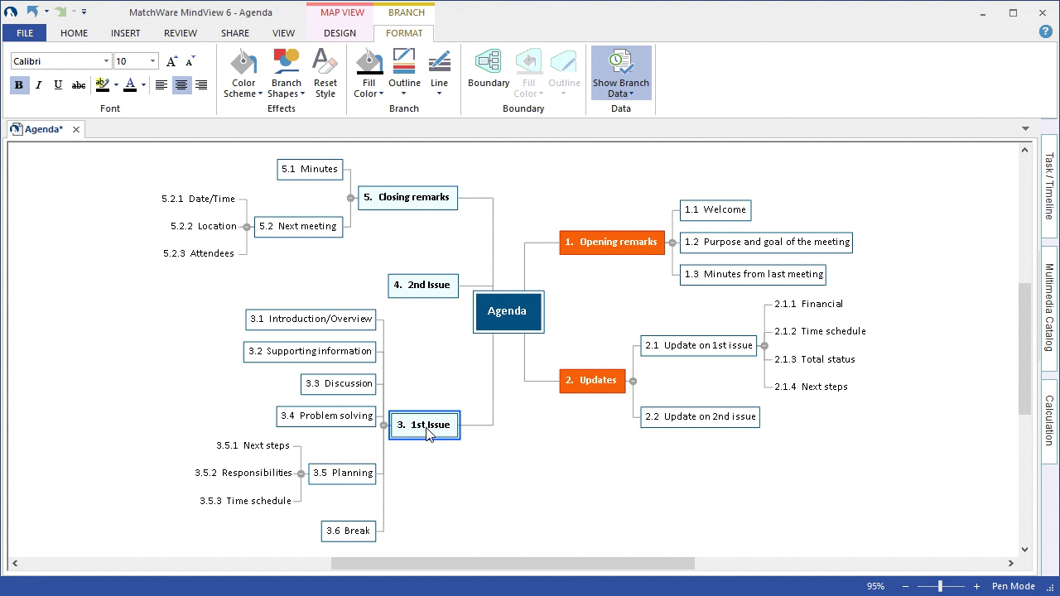
left_click(431, 295, "ctrl")
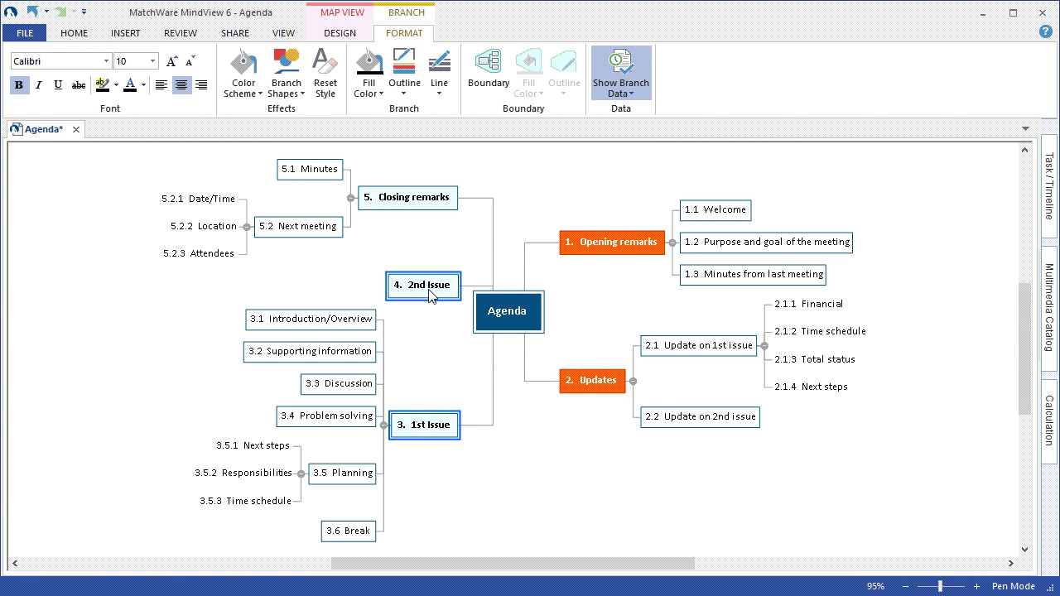
left_click(245, 89)
left_click(247, 126)
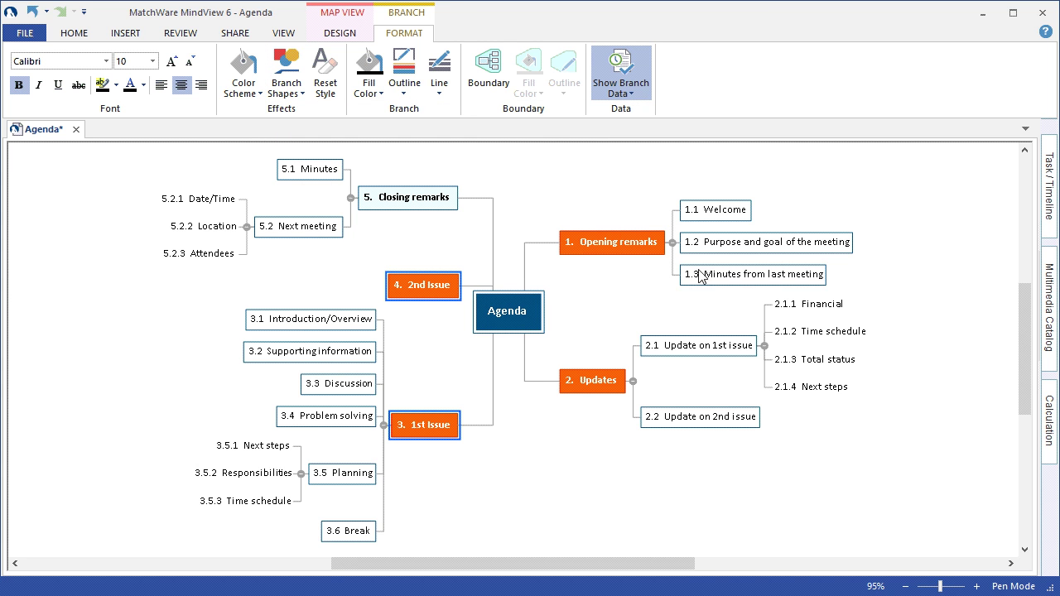
Give the Purpose and goal sub-branch a light-blue fill
left_click(764, 251)
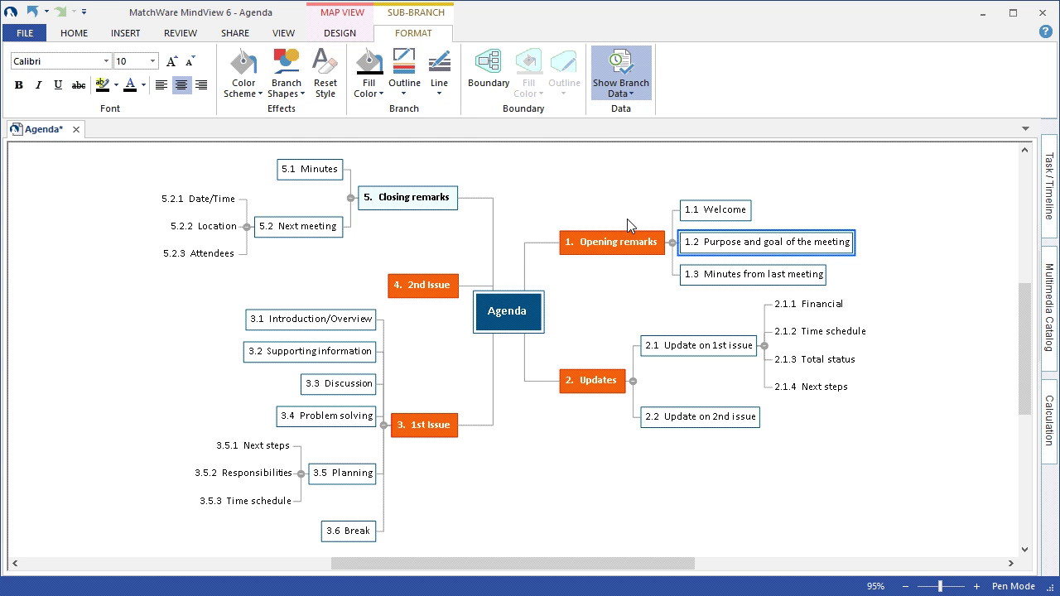
left_click(243, 98)
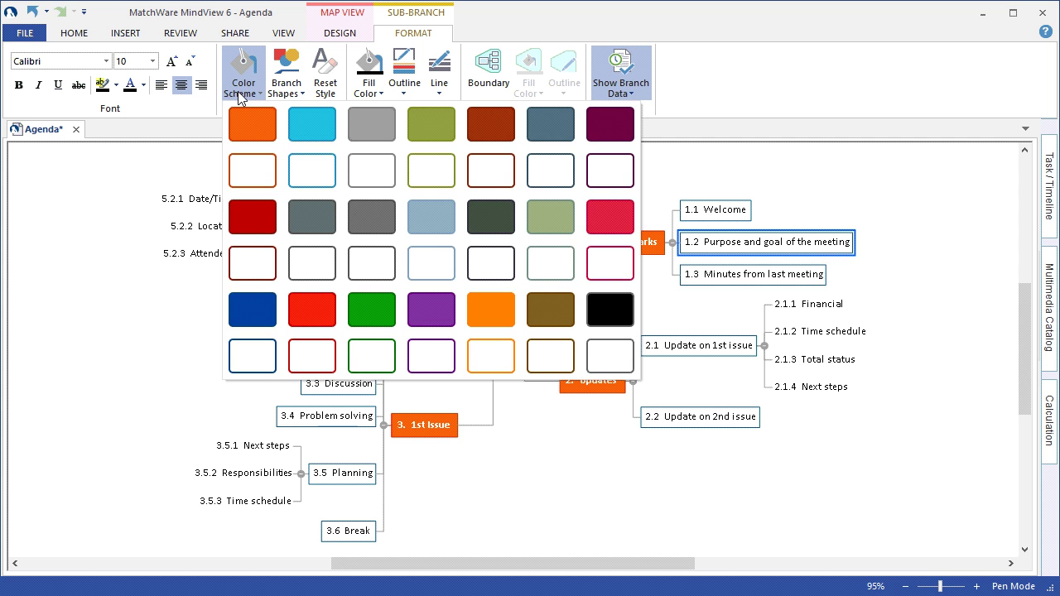
left_click(321, 116)
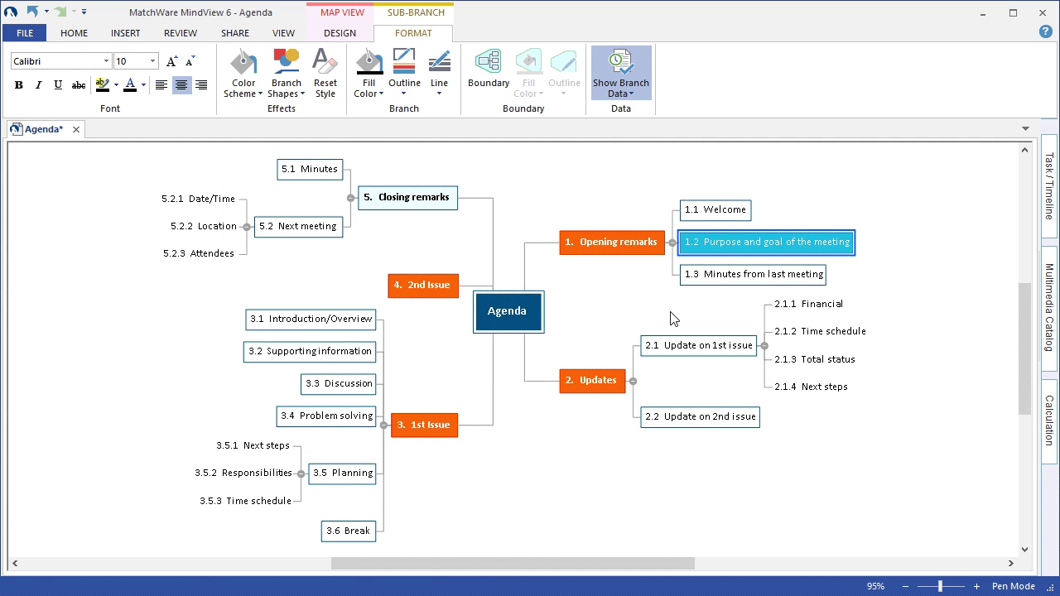
Give the Financial sub-branch a dark-red fill
left_click(823, 304)
left_click(241, 88)
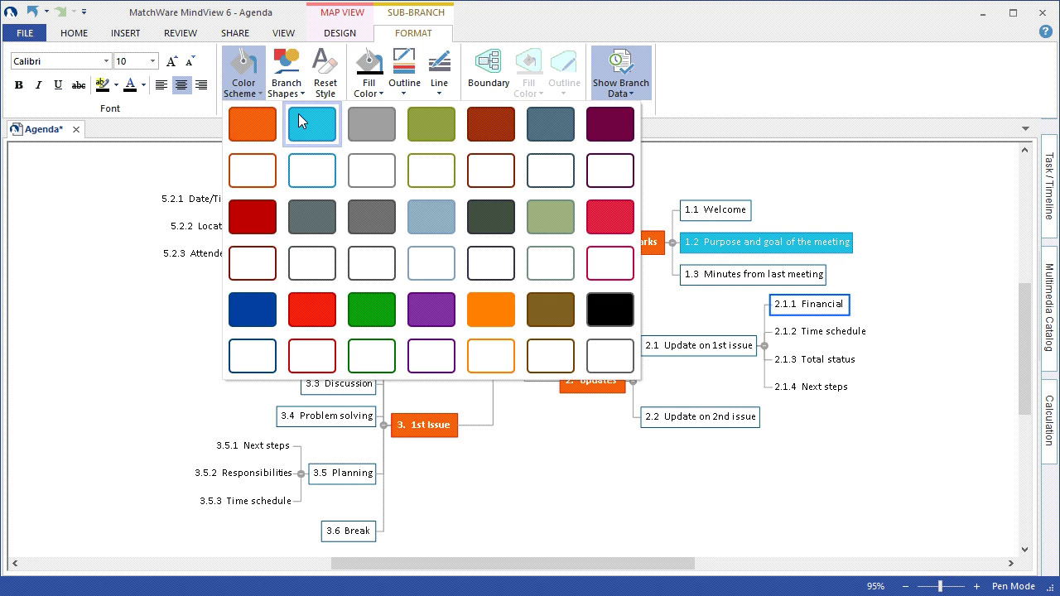
left_click(483, 122)
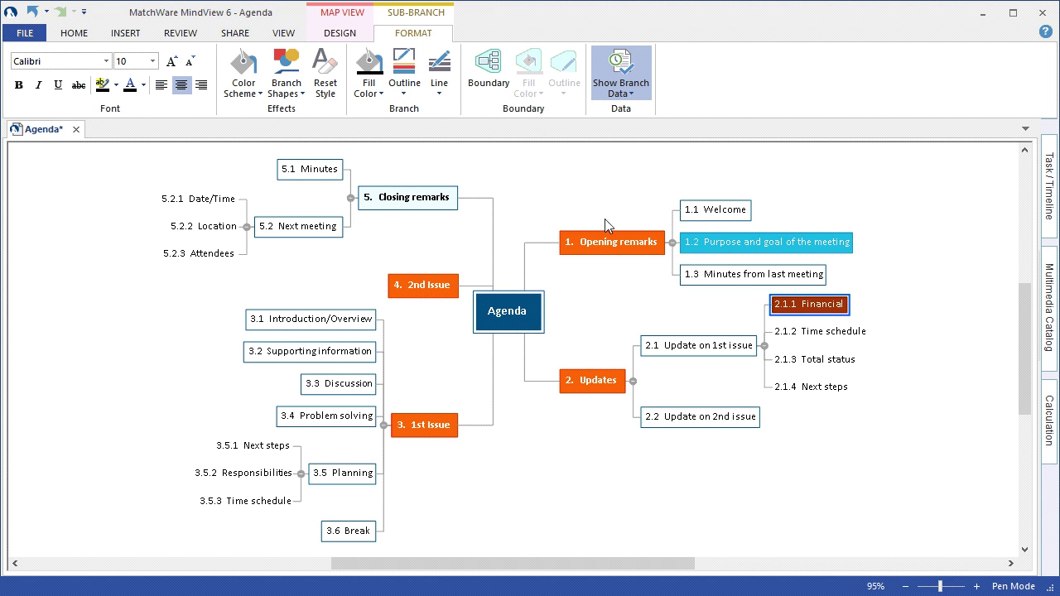
left_click(819, 334)
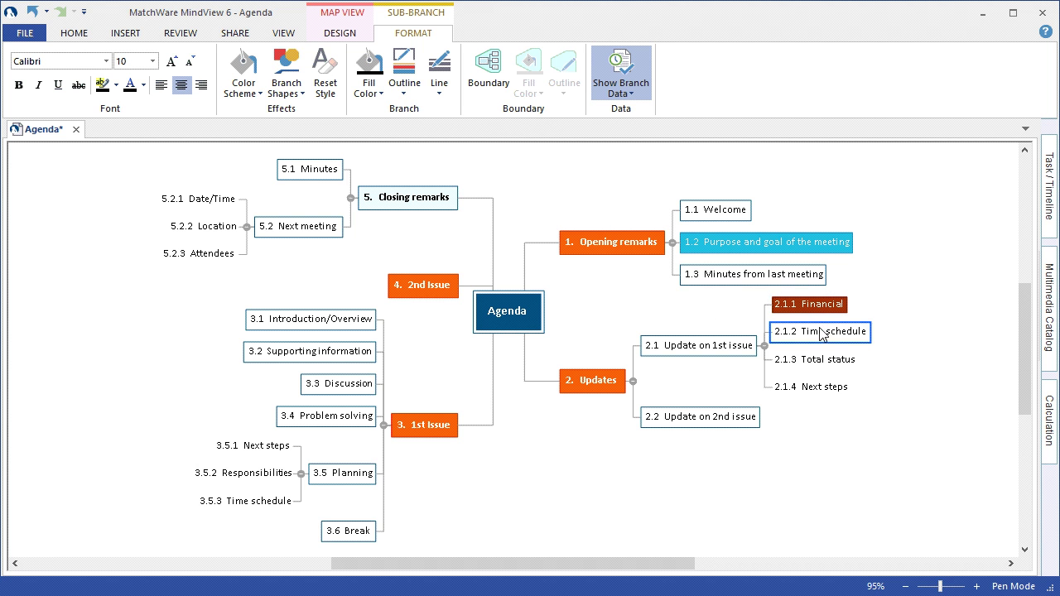
Outline the Time schedule sub-branch in red and reshape it into a pointed hexagon
left_click(839, 432)
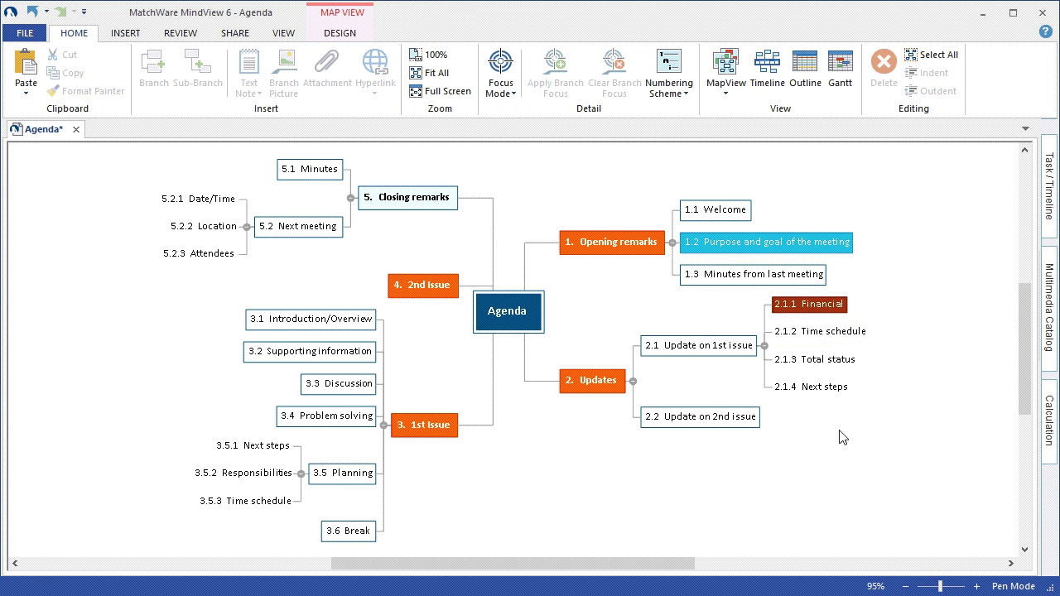
left_click(819, 334)
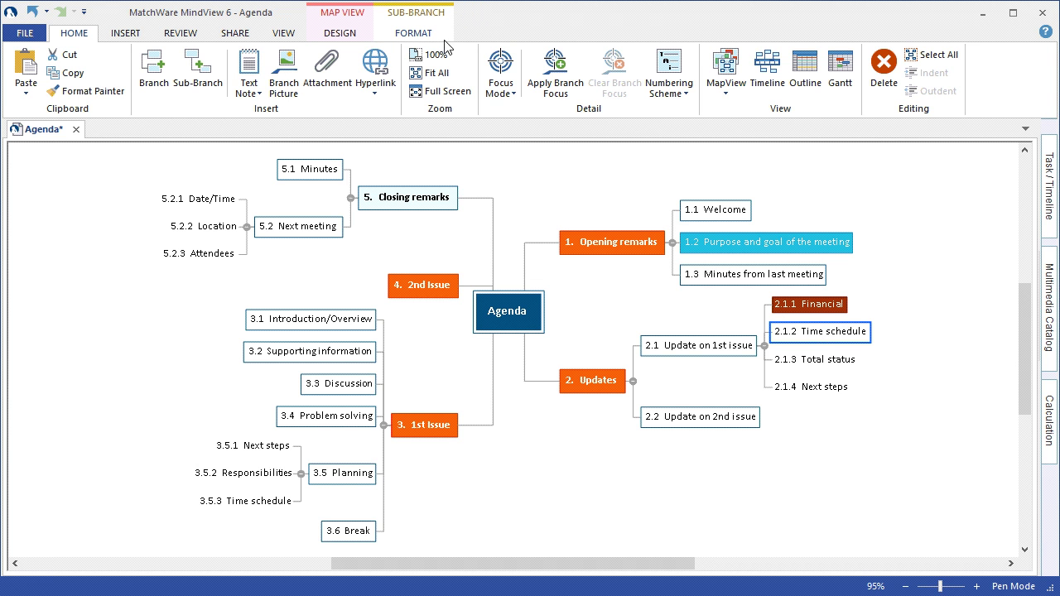
left_click(430, 35)
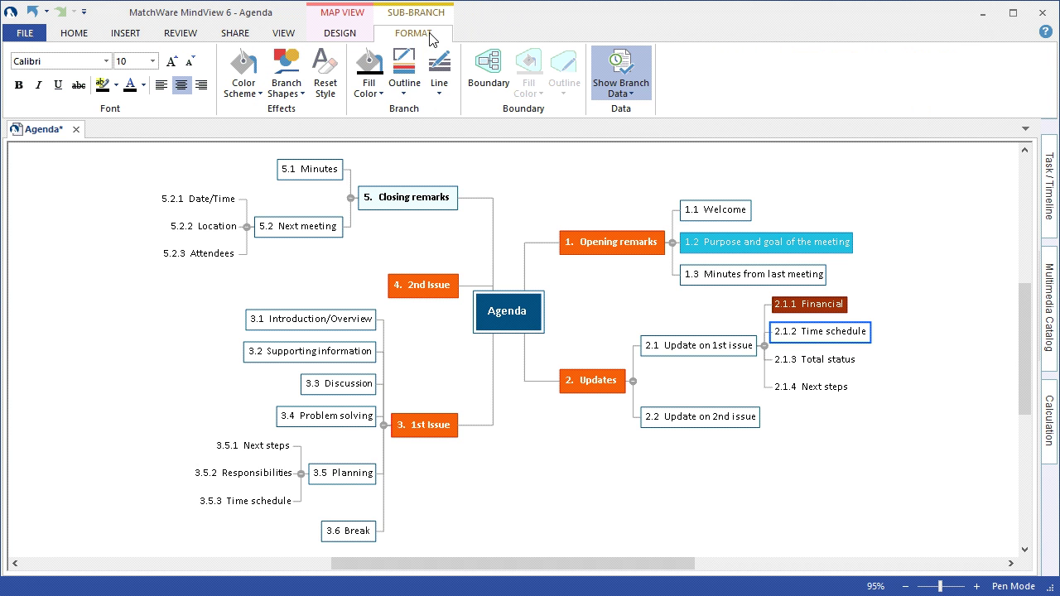
left_click(403, 88)
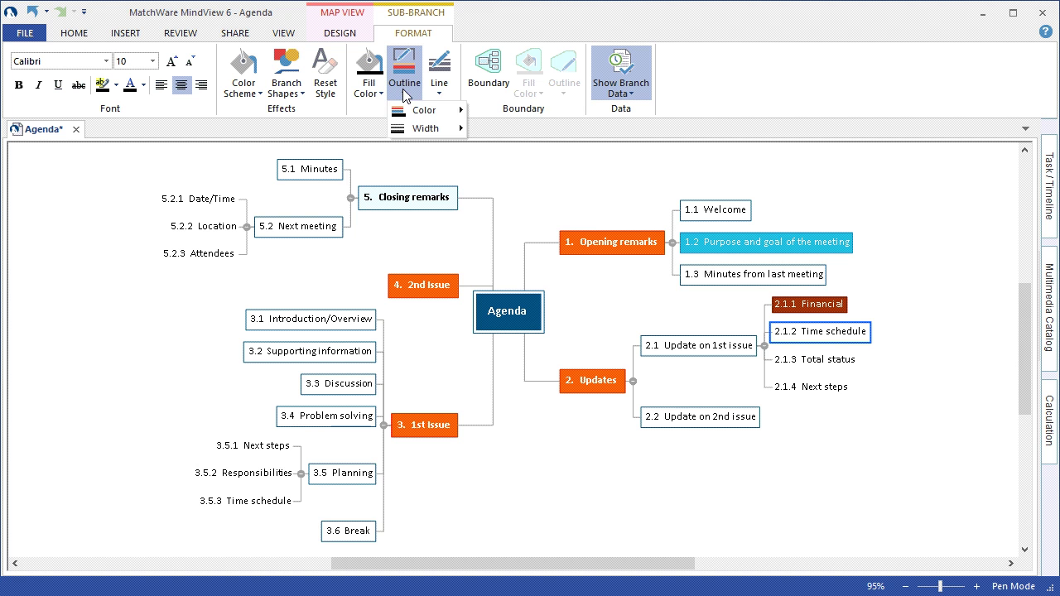
mouse_move(425, 110)
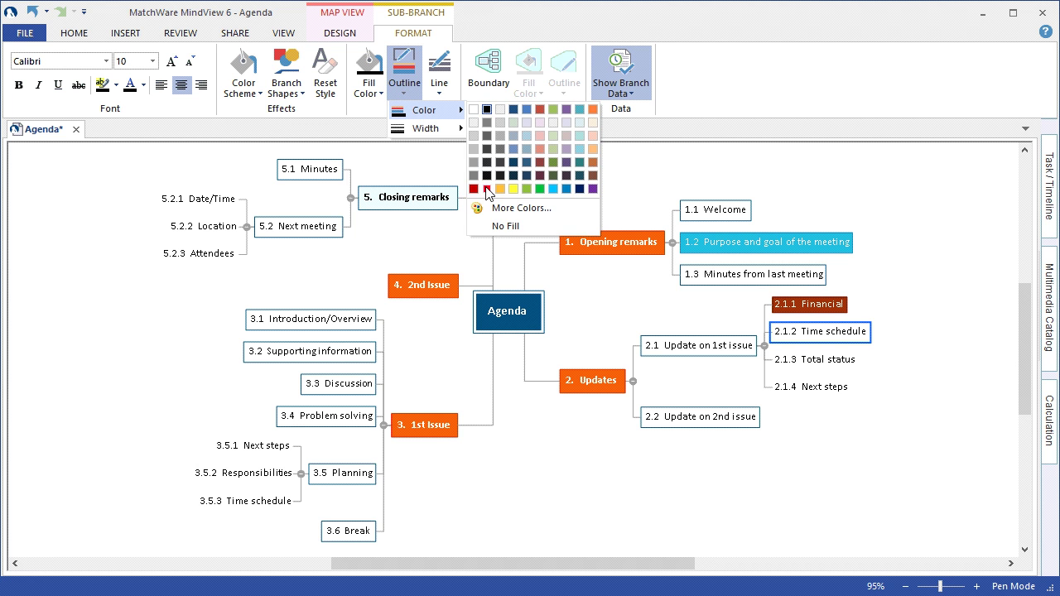
left_click(487, 189)
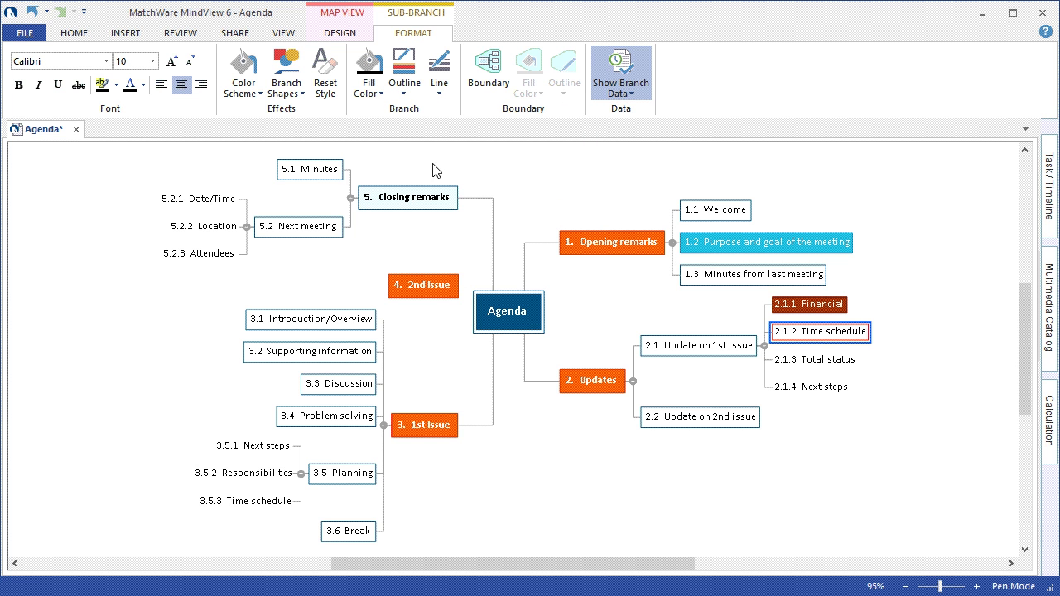
left_click(290, 94)
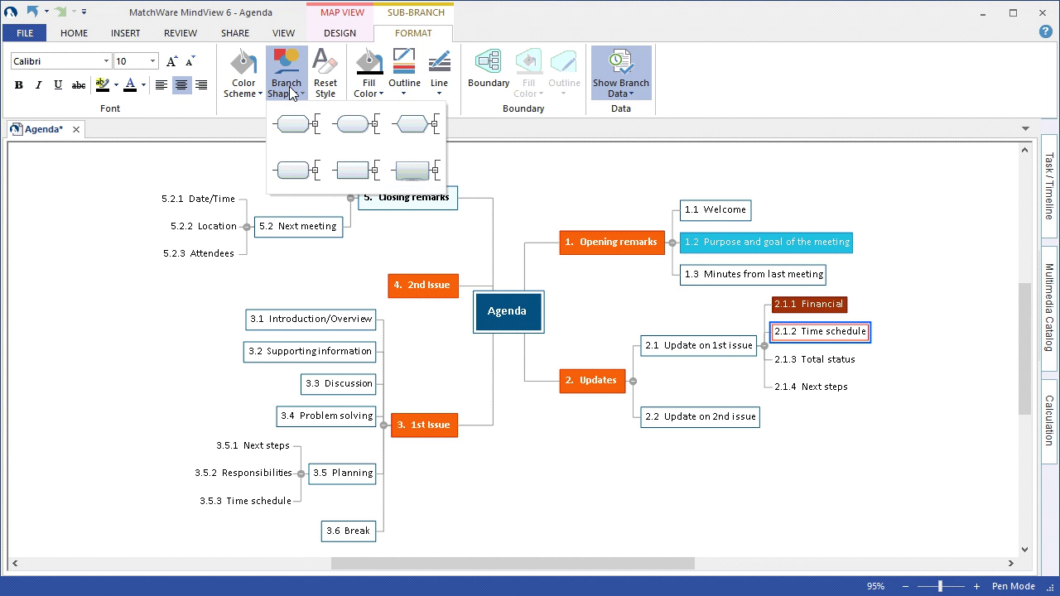
left_click(410, 125)
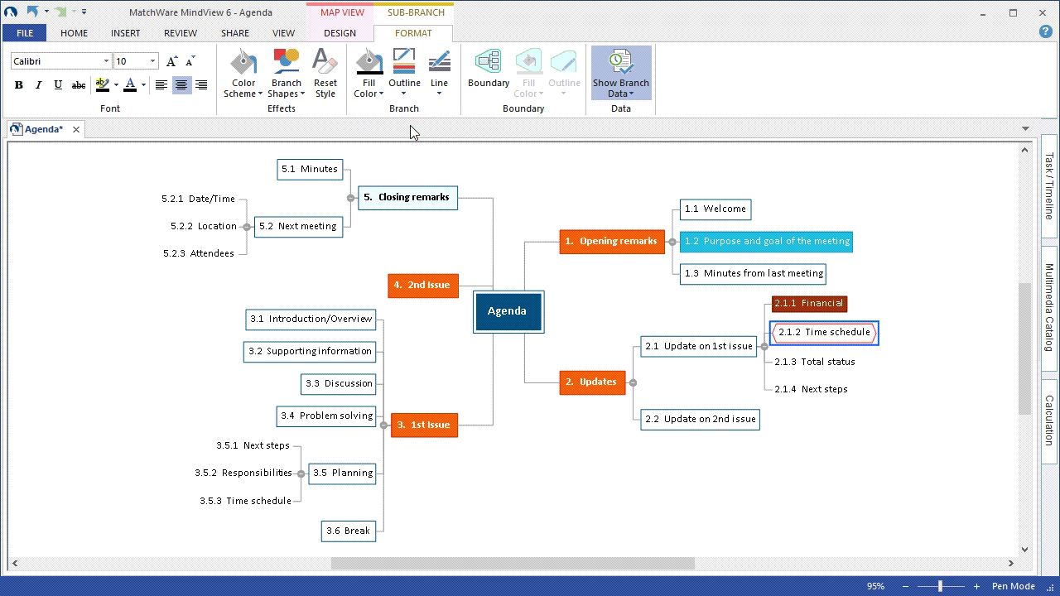
Add a boundary around Opening remarks and its three sub-topics
left_click(531, 181)
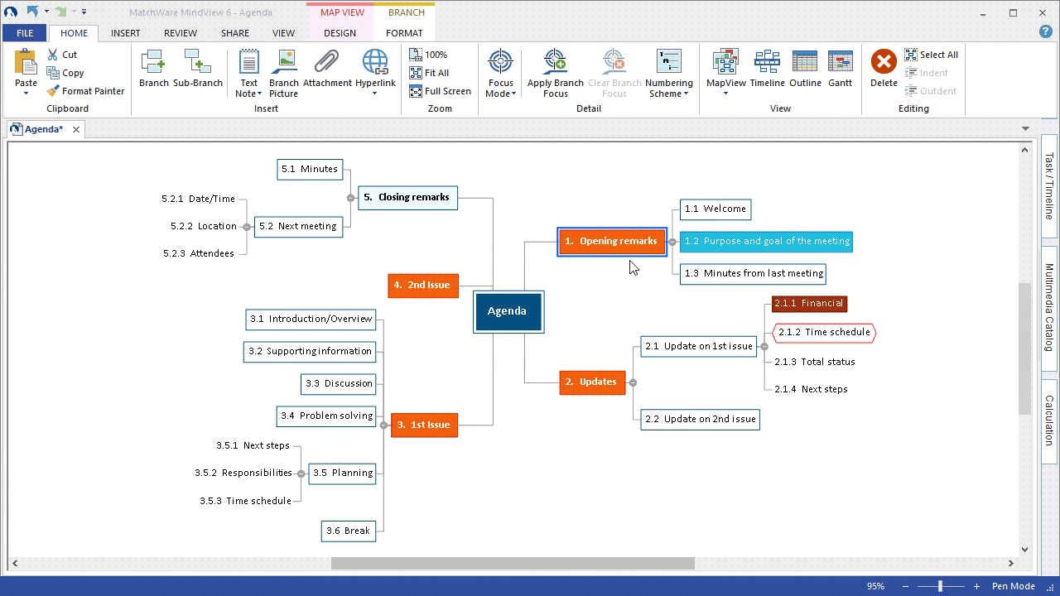
left_click(415, 34)
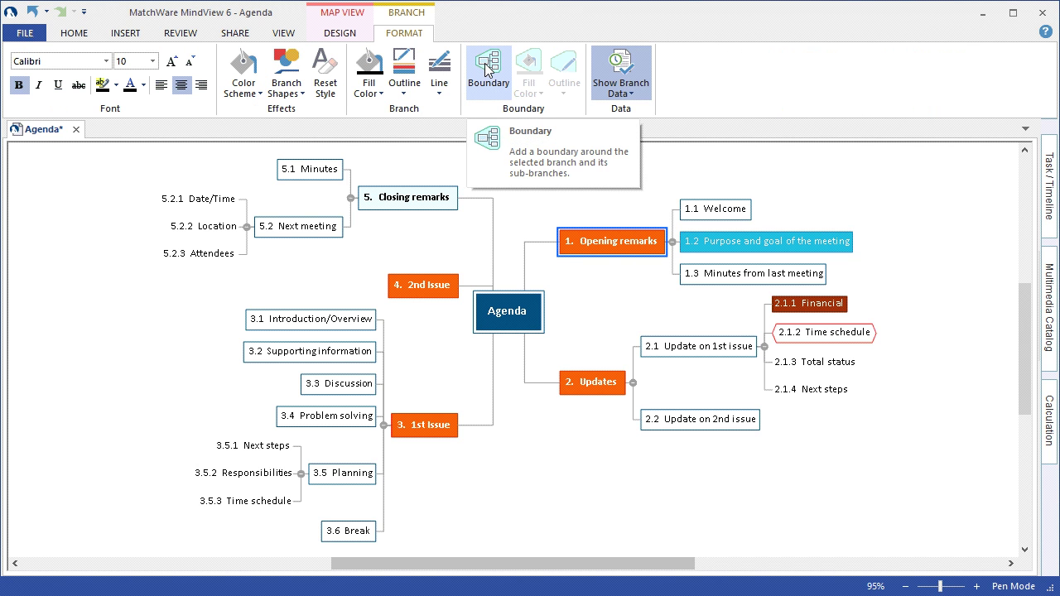
left_click(485, 63)
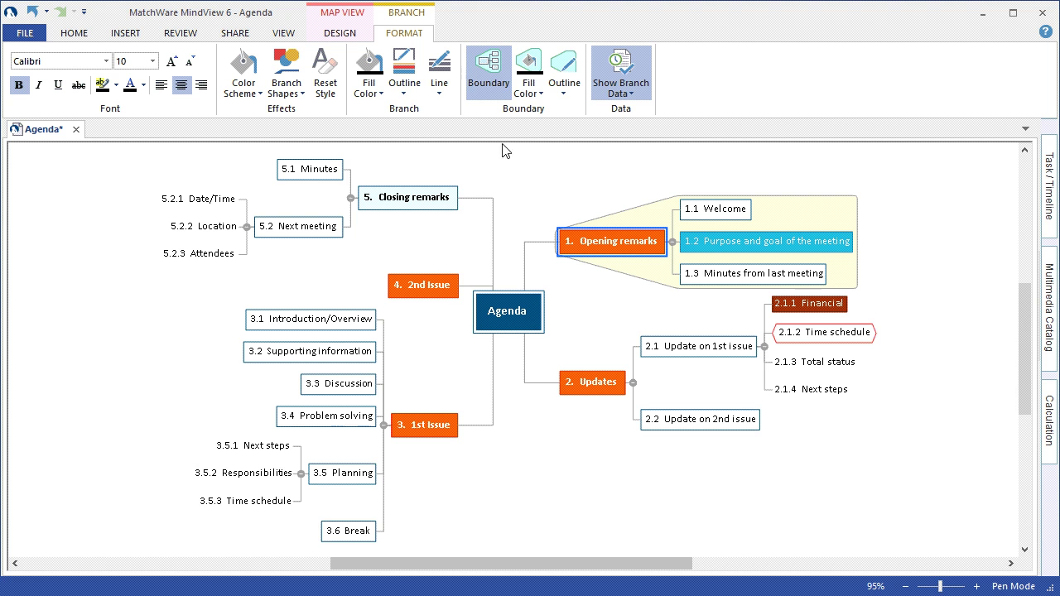